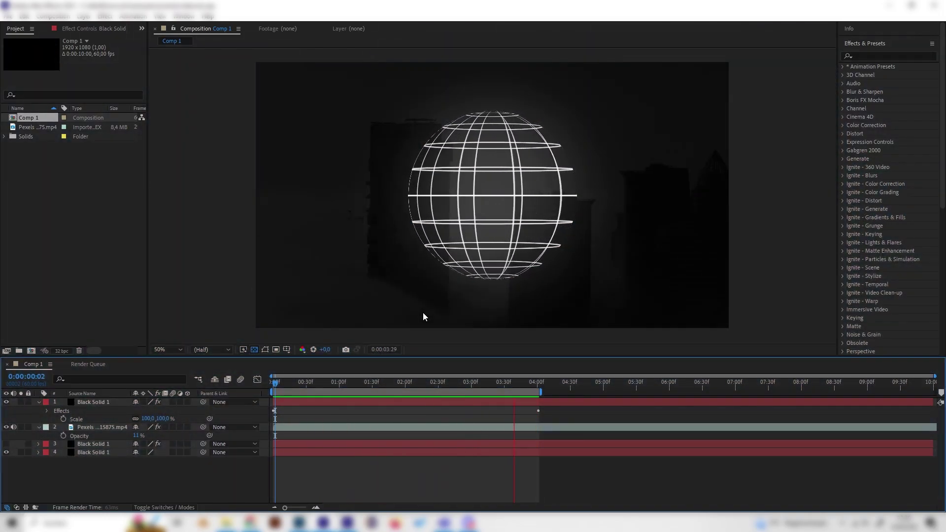
Step: Turn off visibility of layer 1, the existing glowing sphere
left_click(7, 402)
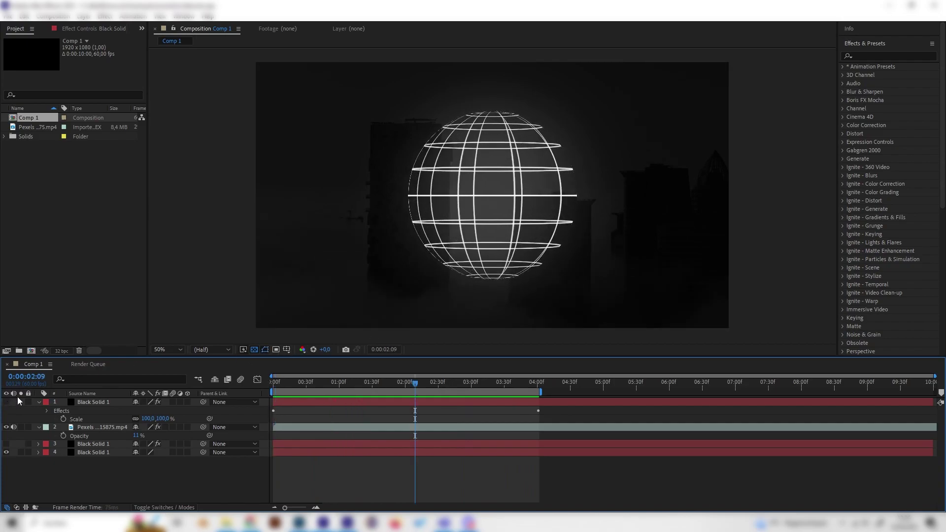
Step: Create a new dark gray solid layer in the composition
right_click(175, 475)
mouse_move(208, 359)
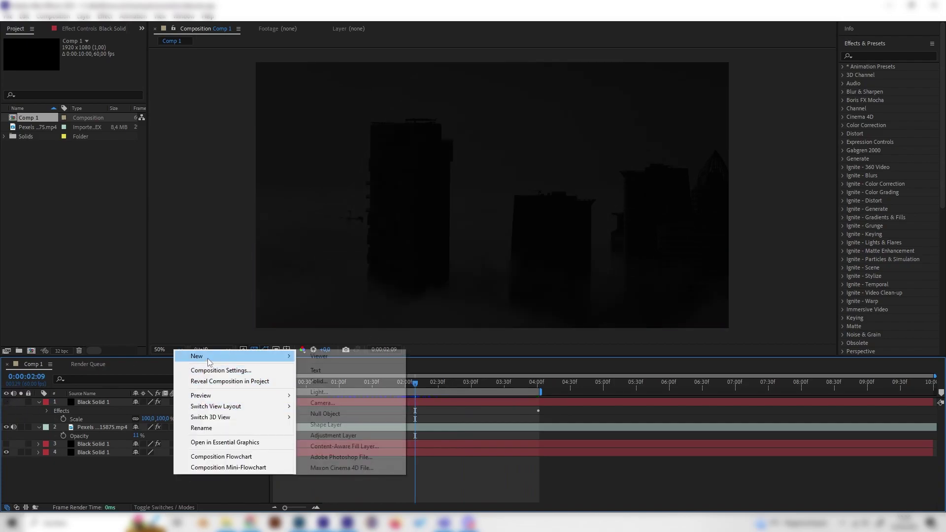
left_click(332, 380)
left_click(153, 200)
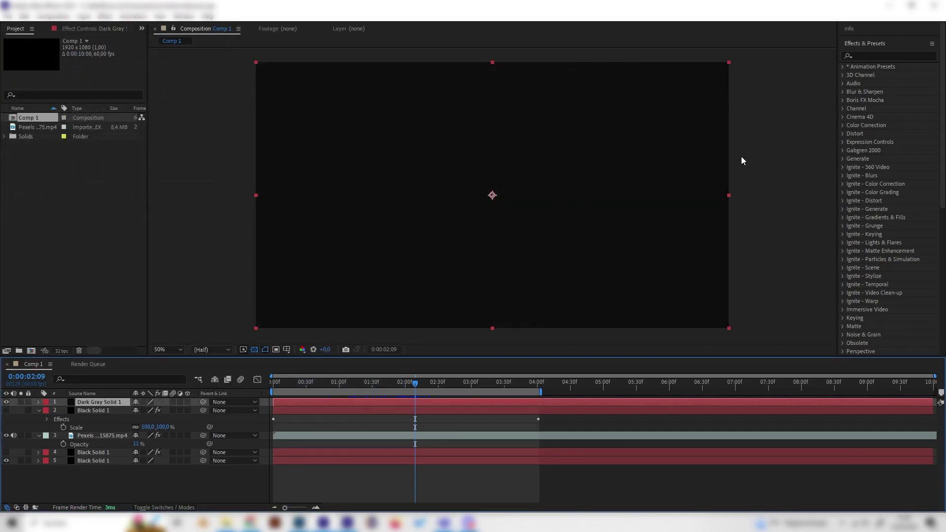
Step: Apply the Generate > Grid effect to the new dark gray solid
left_click(869, 57)
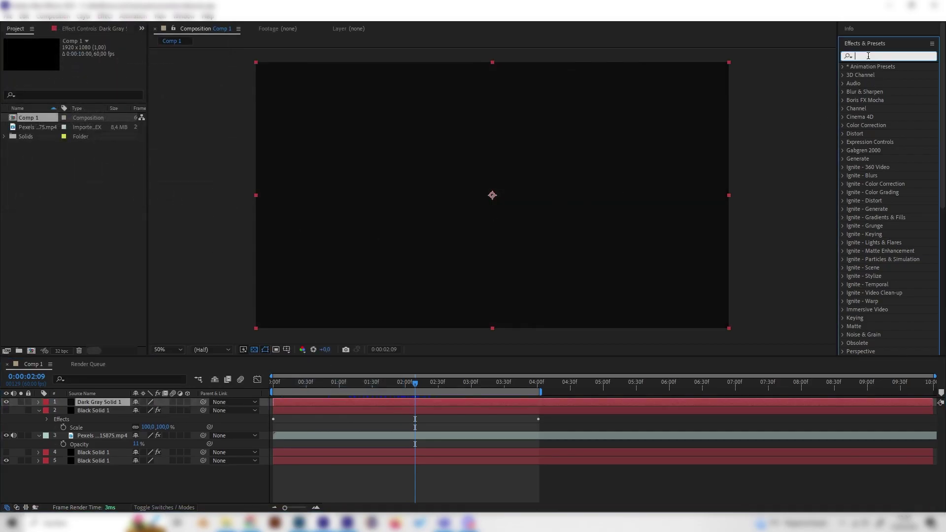
type("grid")
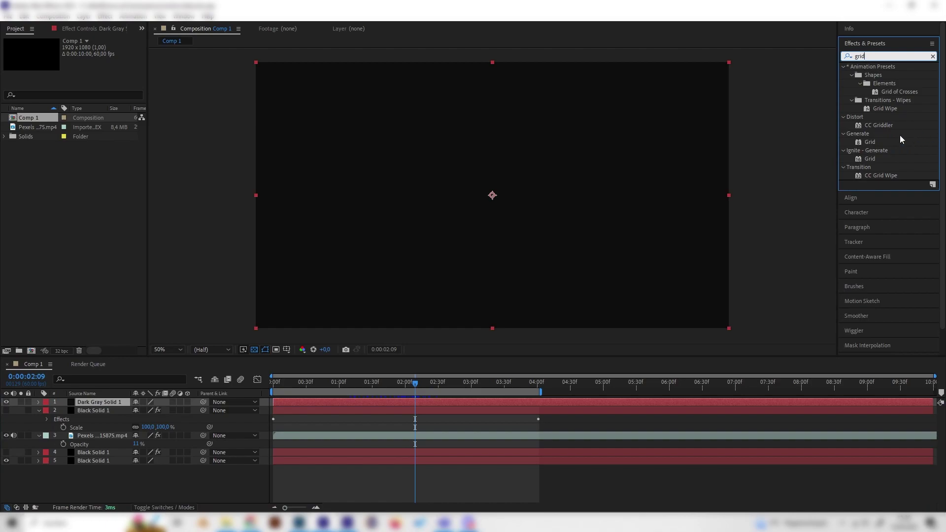
left_click(871, 142)
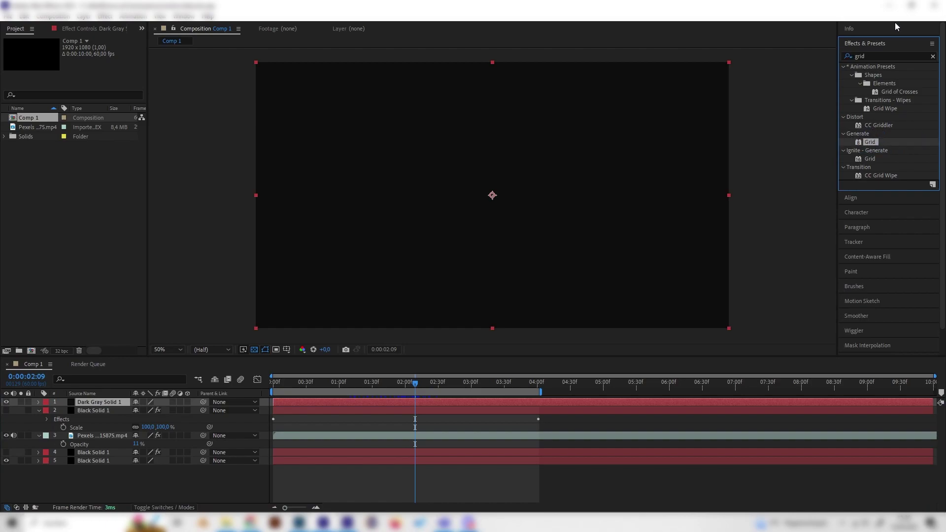
left_click_drag(870, 143, 93, 402)
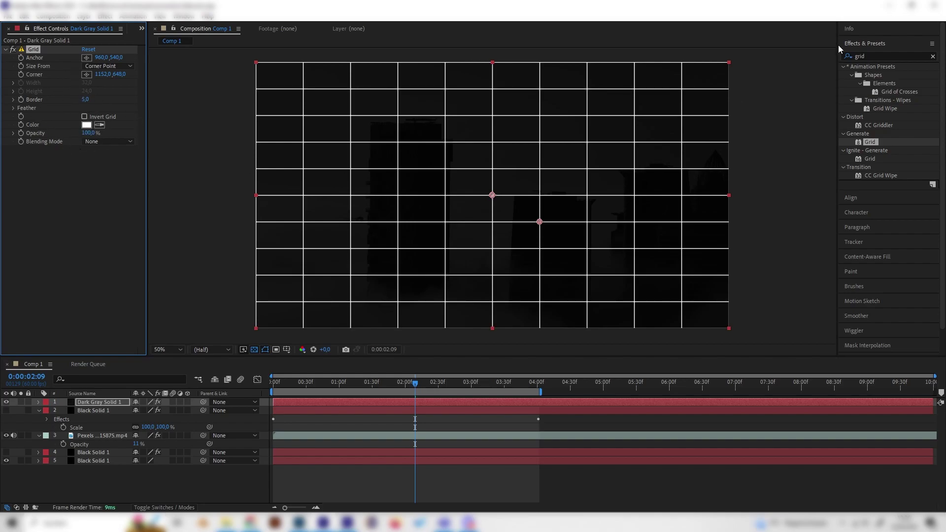
Step: Apply CC Sphere to the grid solid to wrap it into a globe
double_click(880, 56)
key("BackSpace")
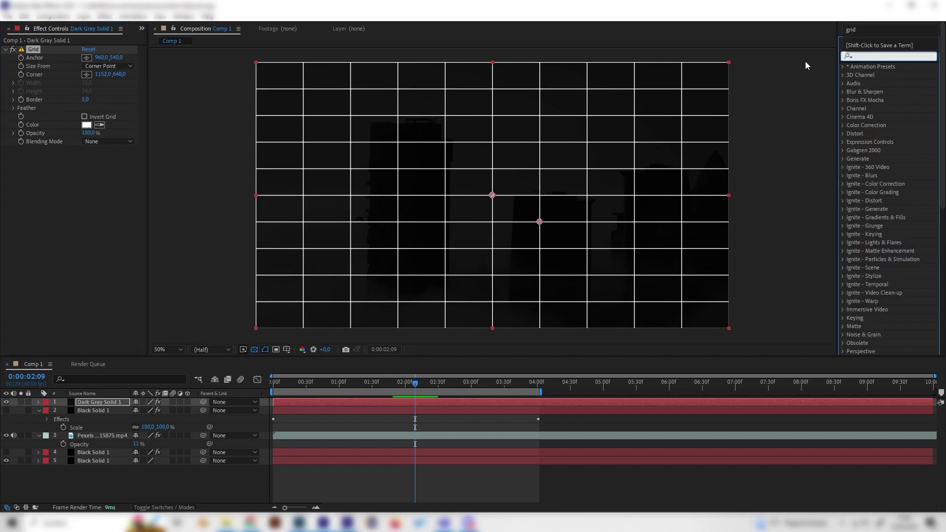
type("sphe")
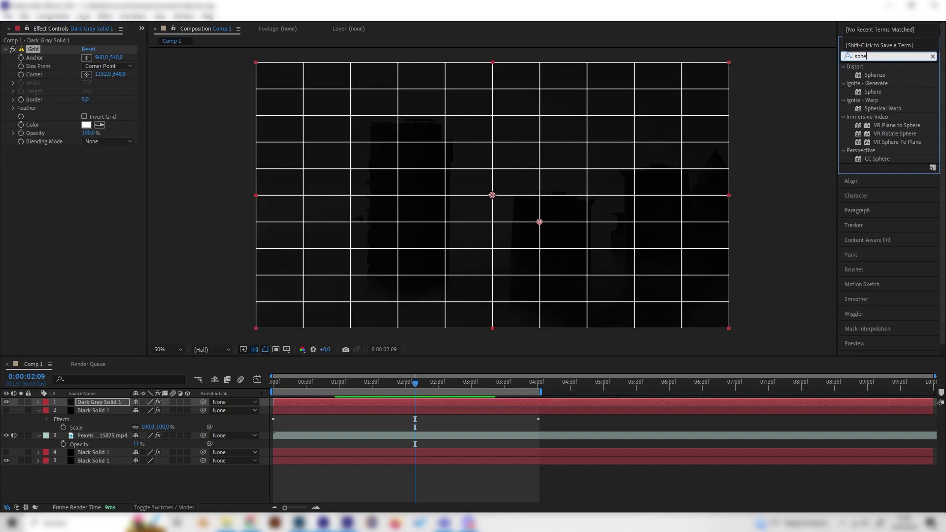
type("re")
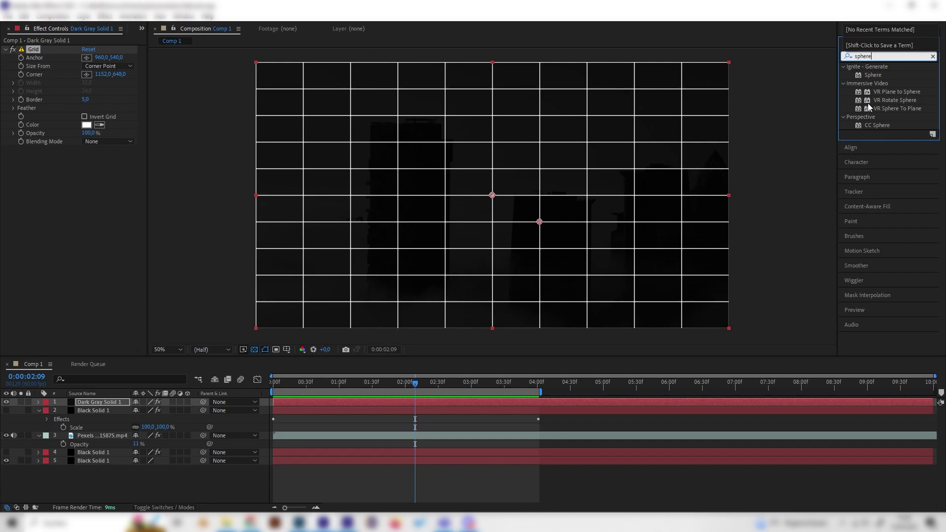
left_click_drag(877, 125, 115, 200)
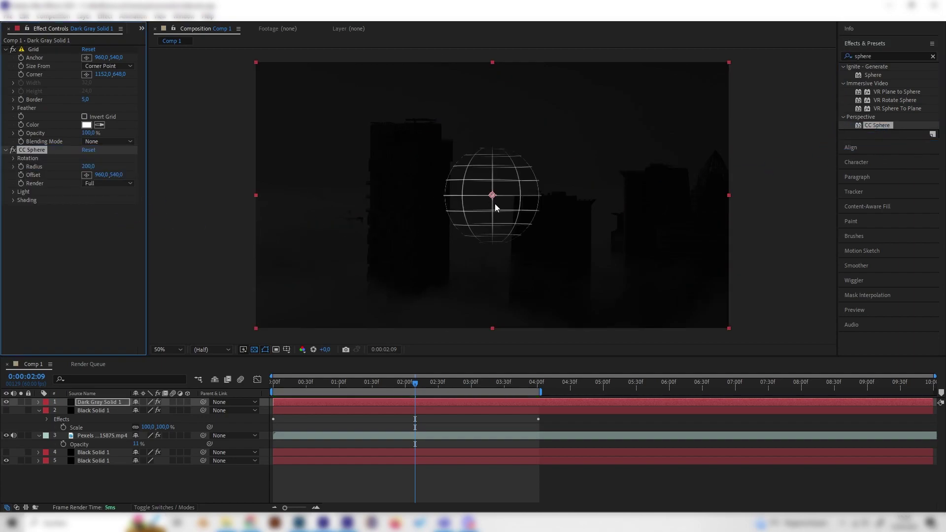
Step: View the comp at full size and preview the sphere near the clip's start
key("slash")
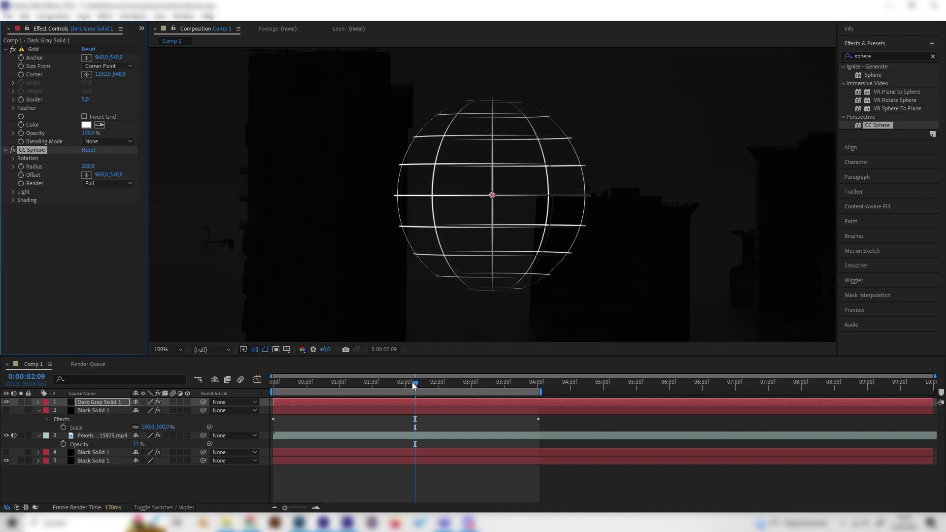
mouse_move(412, 383)
left_mouse_down()
mouse_move(339, 386)
mouse_move(427, 384)
left_mouse_up()
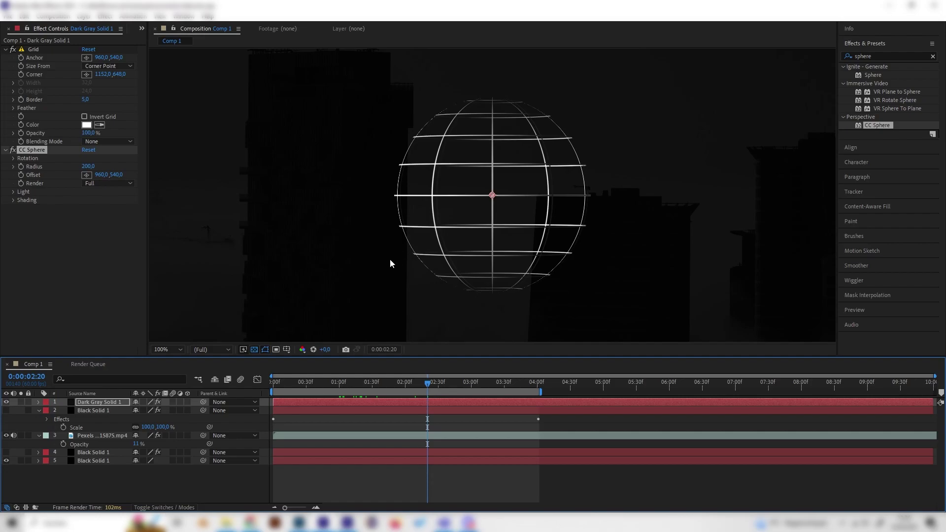
left_click_drag(329, 387, 262, 391)
scroll(370, 288, "down", 2)
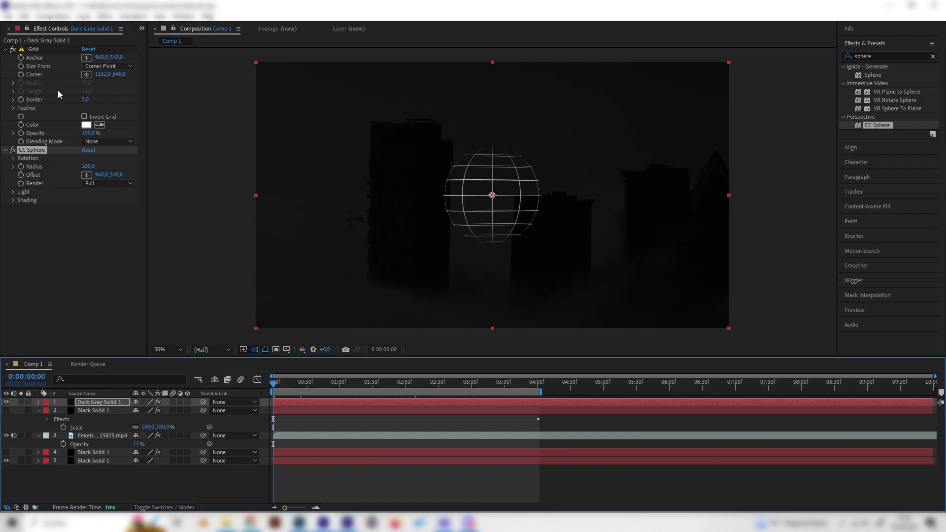
Step: Set Grid Anchor and Corner keyframes at 0s, then move to about 4 seconds
left_click(21, 58)
left_click(21, 74)
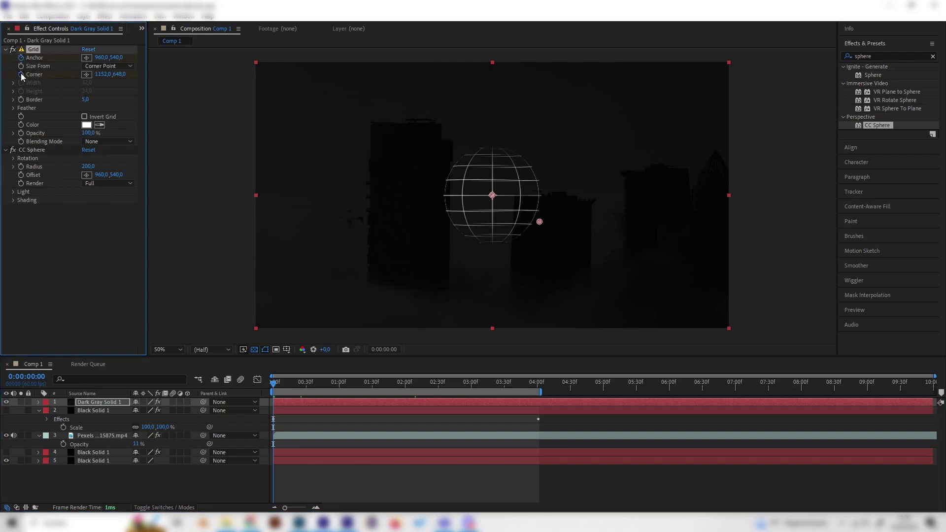
left_click_drag(275, 388, 538, 415)
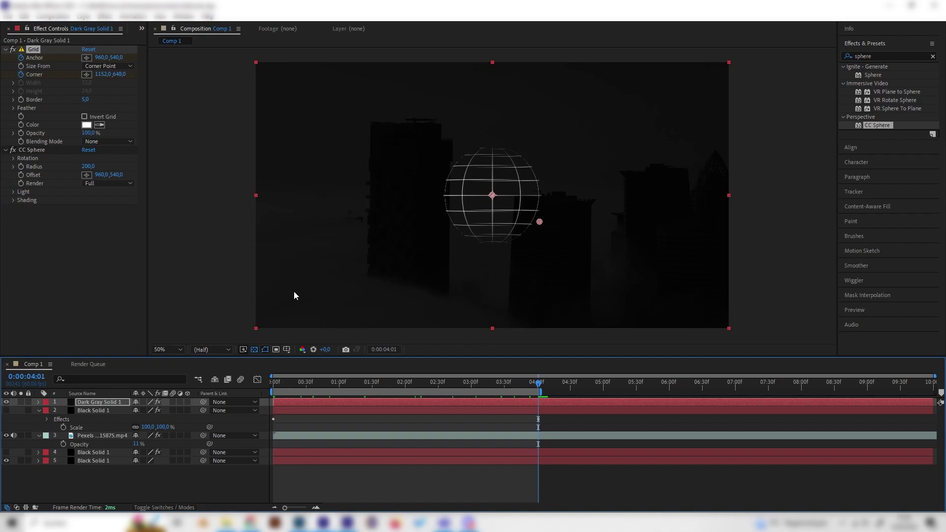
Step: Add +500 to Grid Anchor X (1460) and Corner X (1652), then preview
left_click(102, 58)
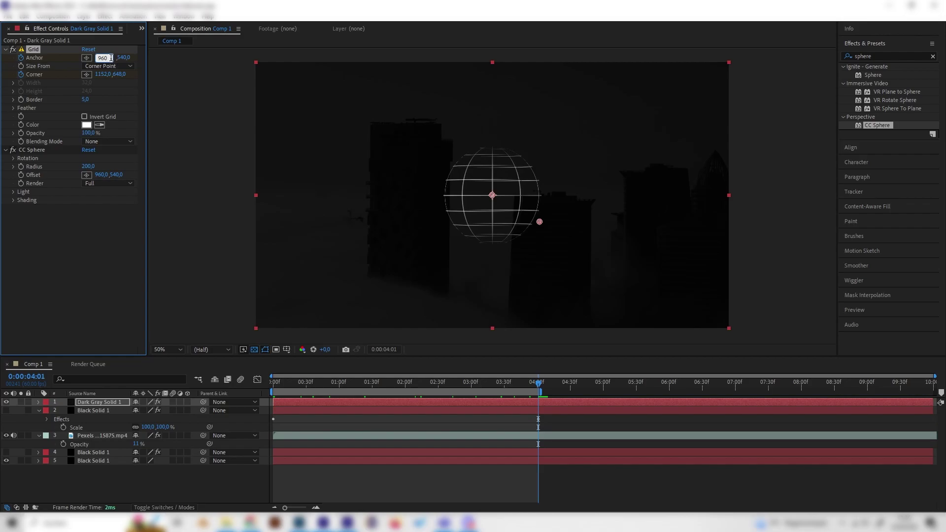
type("+500")
key("Return")
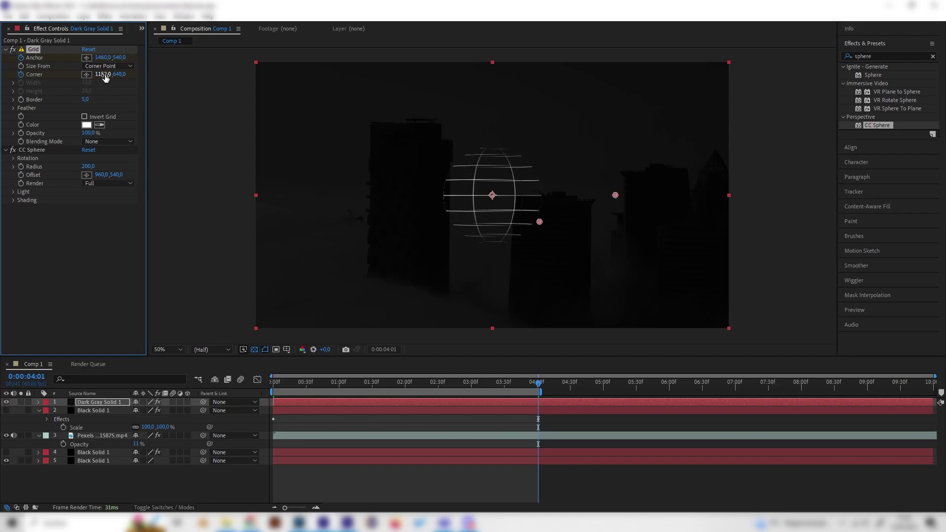
left_click(104, 75)
type("+500")
key("Return")
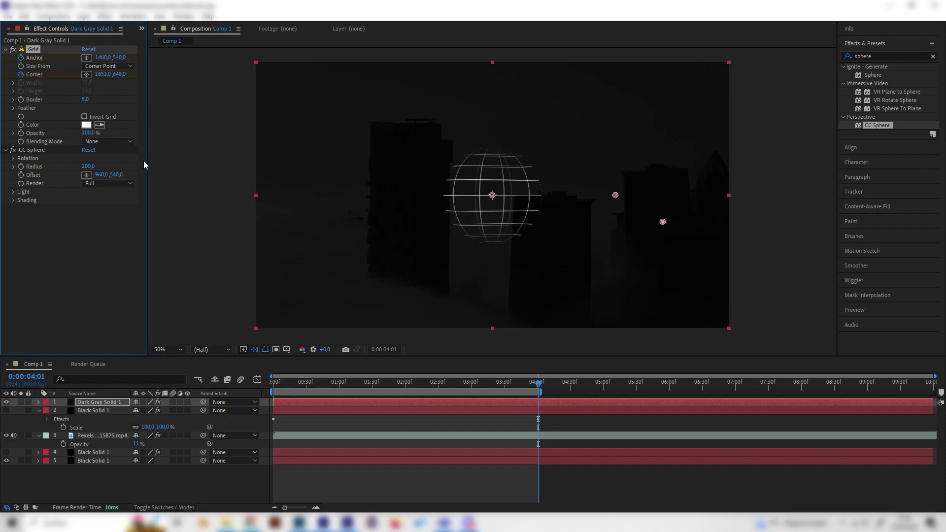
left_click_drag(515, 382, 334, 388)
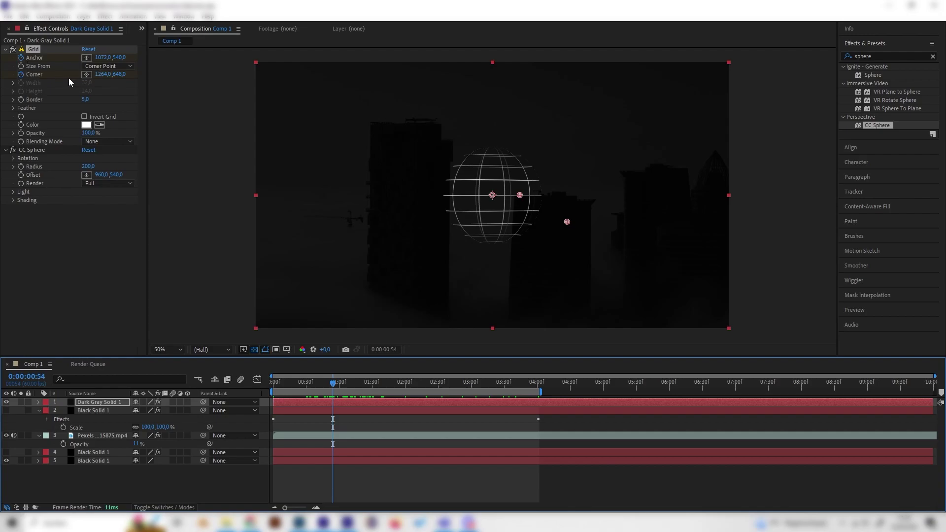
left_click(105, 74)
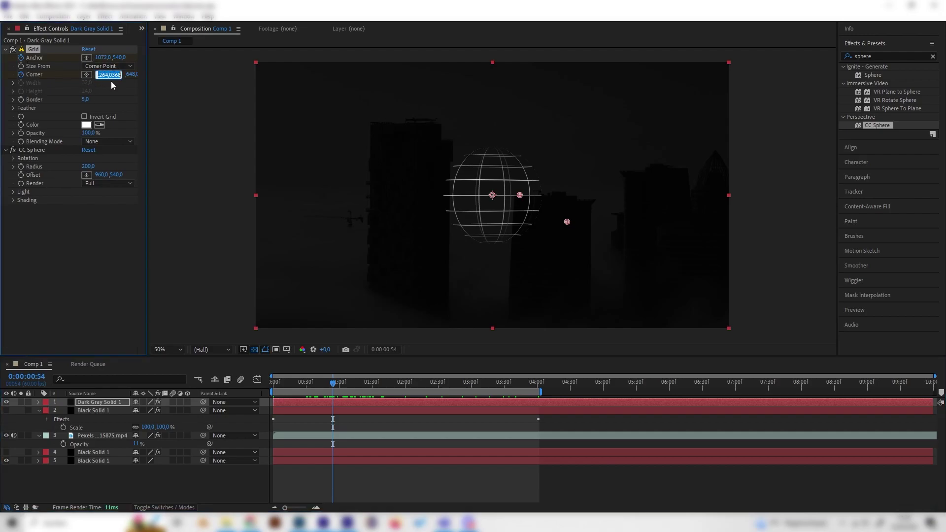
left_click(305, 383)
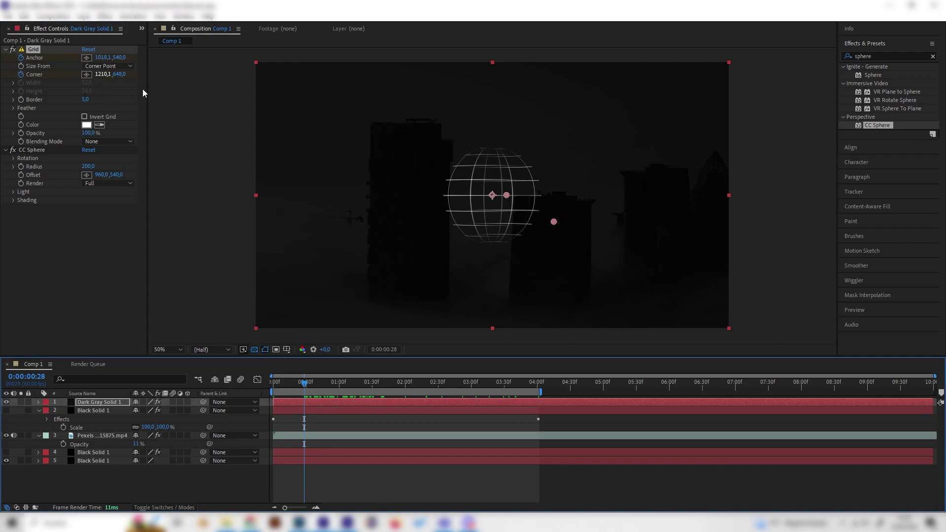
left_click_drag(304, 382, 487, 397)
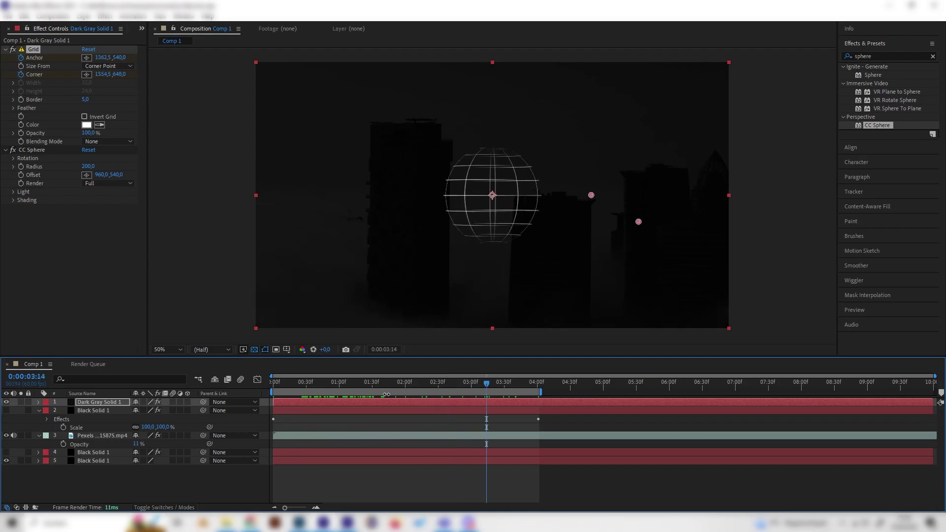
mouse_move(391, 387)
left_mouse_down()
mouse_move(290, 386)
mouse_move(468, 389)
mouse_move(450, 392)
mouse_move(300, 391)
mouse_move(514, 381)
mouse_move(309, 385)
mouse_move(498, 388)
mouse_move(385, 386)
left_mouse_up()
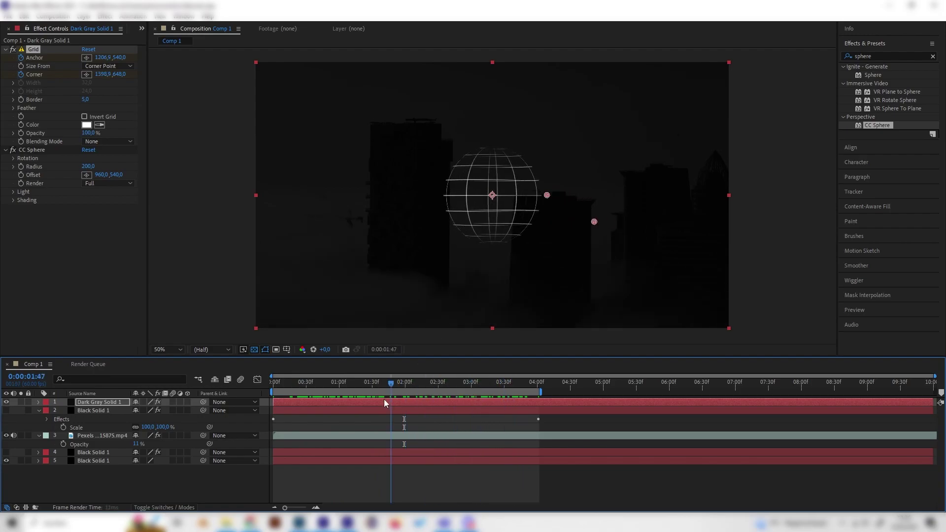
Step: Apply the Stylize > Glow effect to the sphere layer
left_click(876, 57)
type("gl")
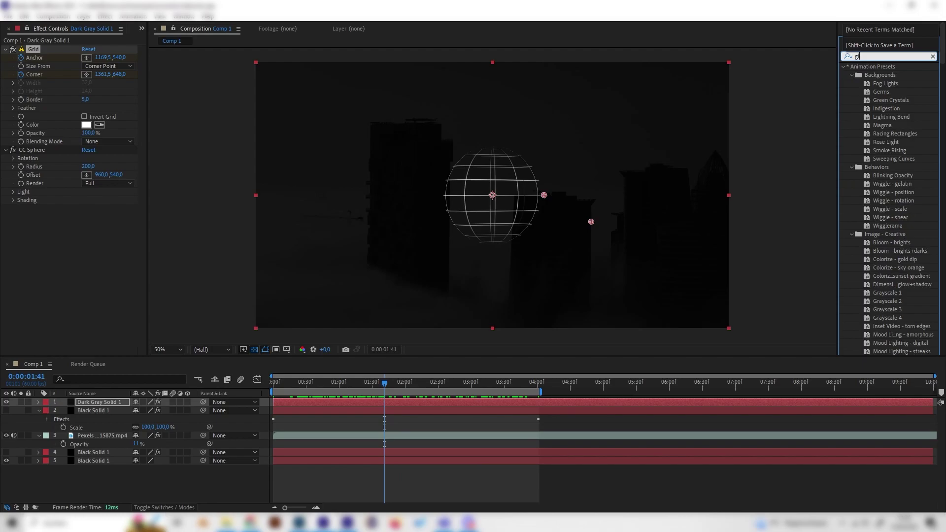
type("ow")
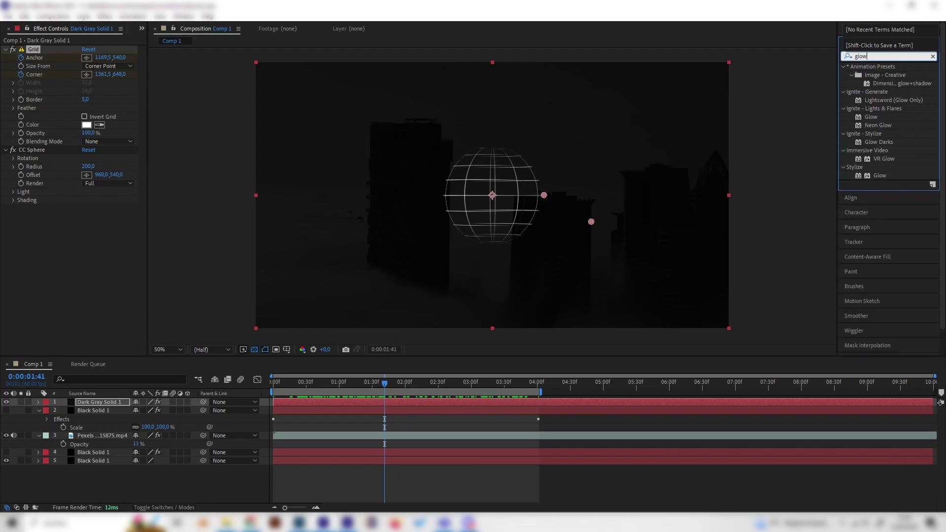
left_click(876, 175)
left_click(463, 290)
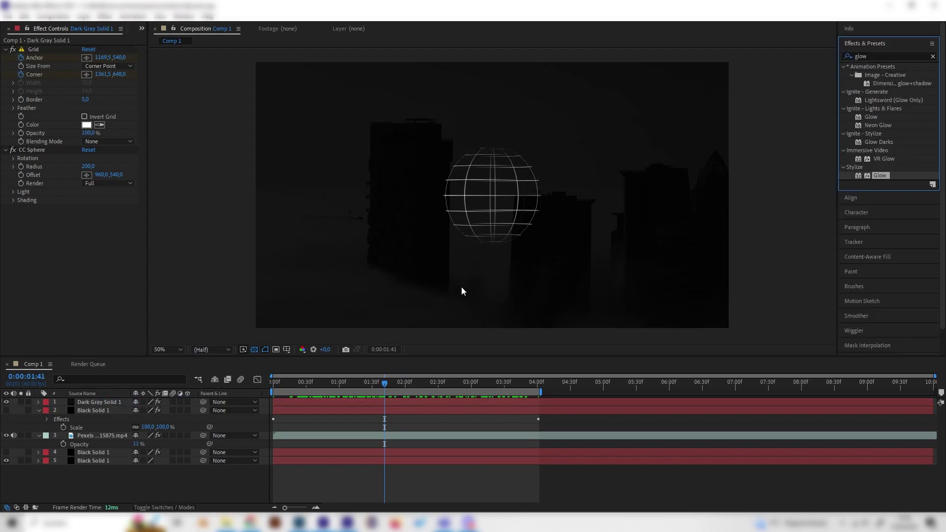
left_click_drag(879, 176, 99, 404)
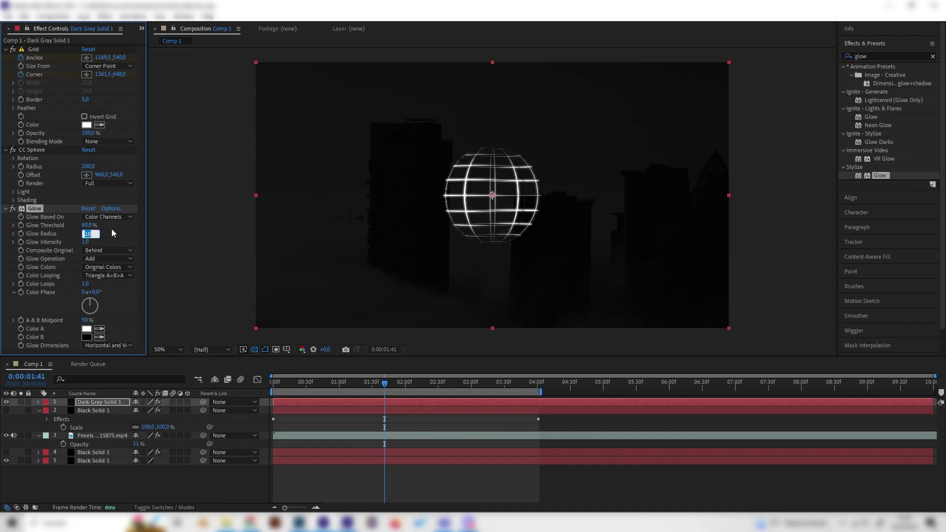
Step: Set Glow Radius to 200 and Glow Intensity to 2
key("BackSpace")
type("100")
key("Return")
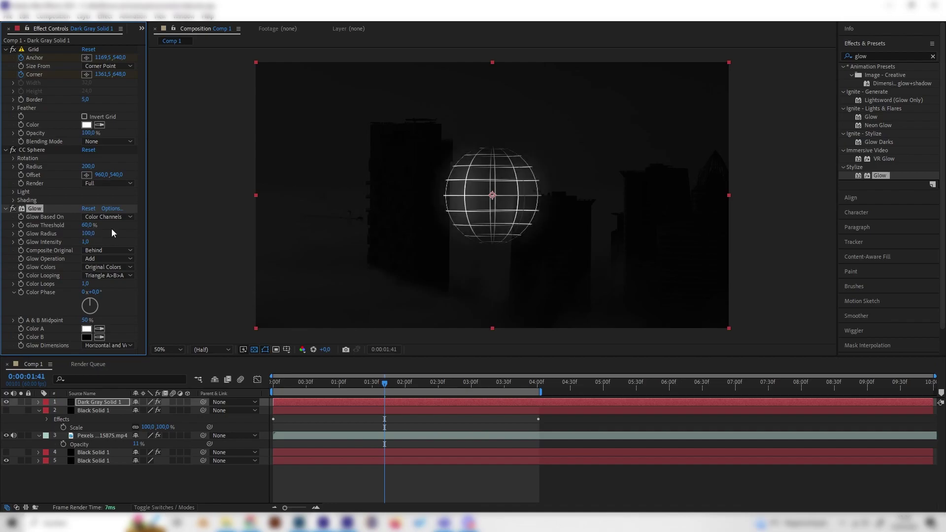
left_click(87, 233)
type("200")
key("Return")
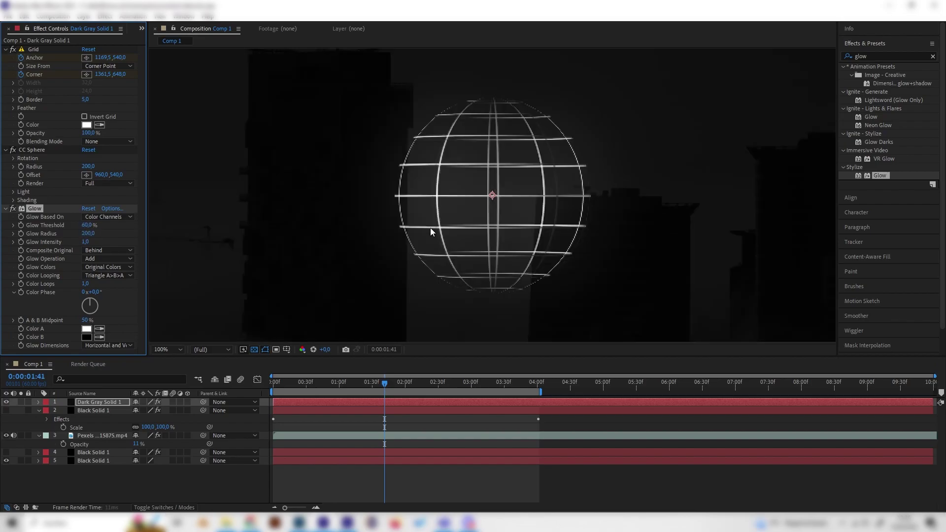
left_click(85, 242)
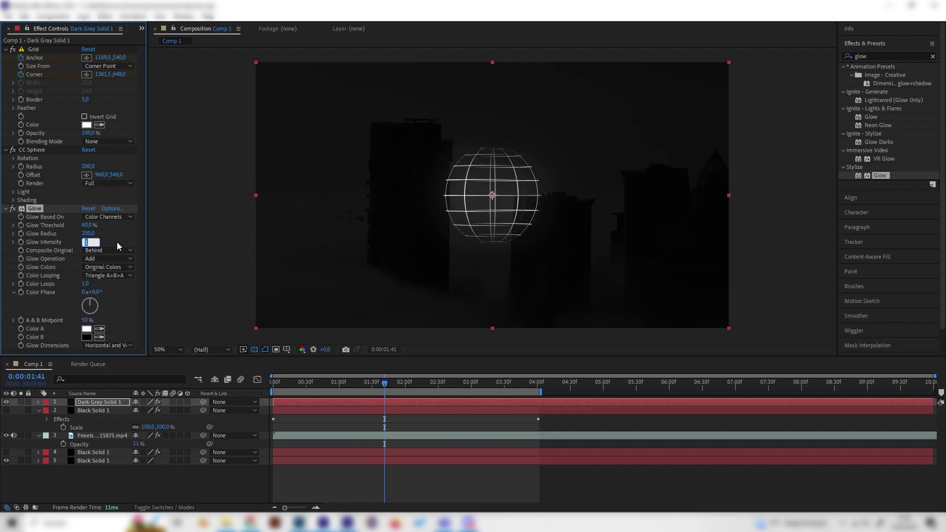
type("2")
key("Return")
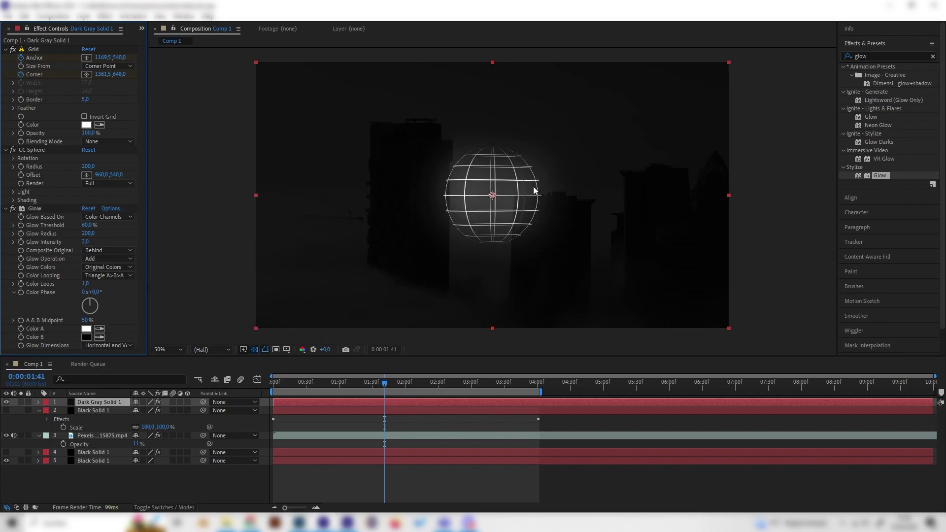
Step: Apply the Tritone effect to the sphere layer
left_click(879, 55)
type("tri")
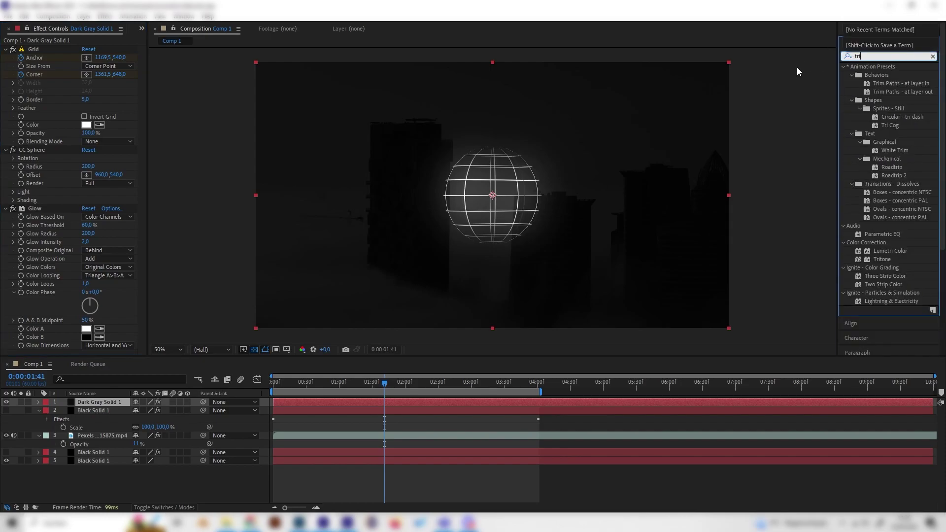
type("t")
double_click(878, 75)
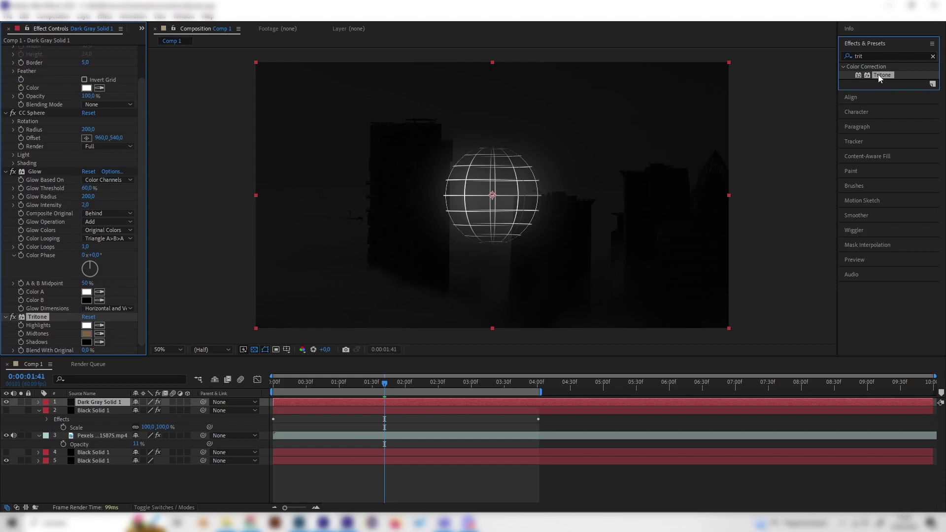
Step: Set Tritone Midtones to pure white and make sure the effect is on
left_click(87, 333)
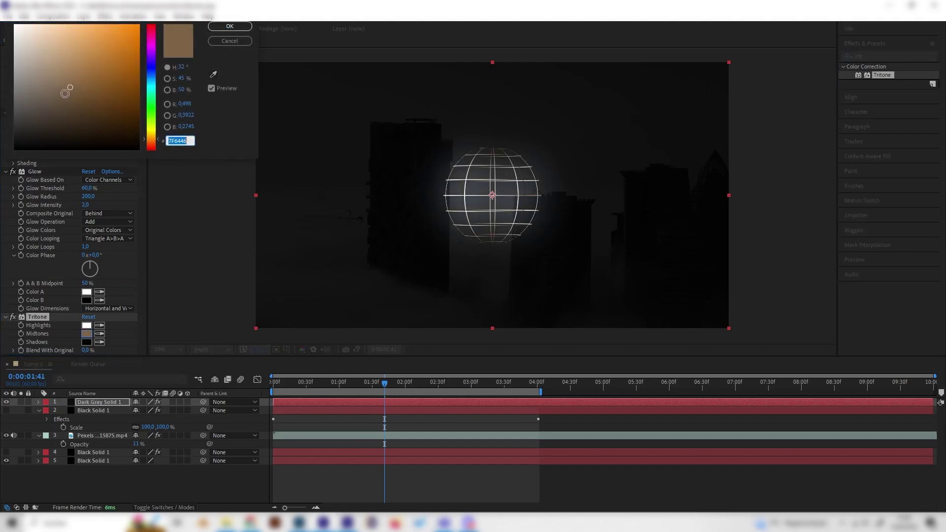
left_click(14, 24)
left_click(228, 28)
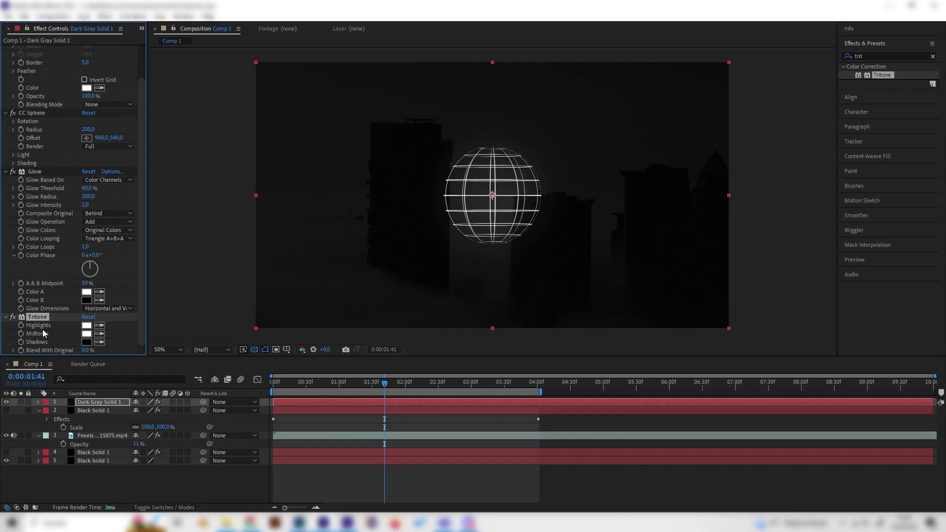
left_click(87, 334)
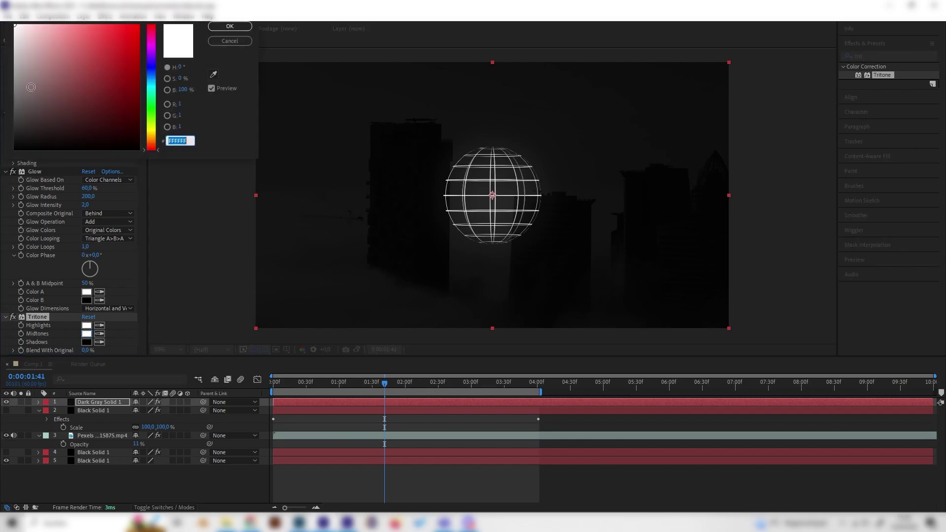
left_click(229, 29)
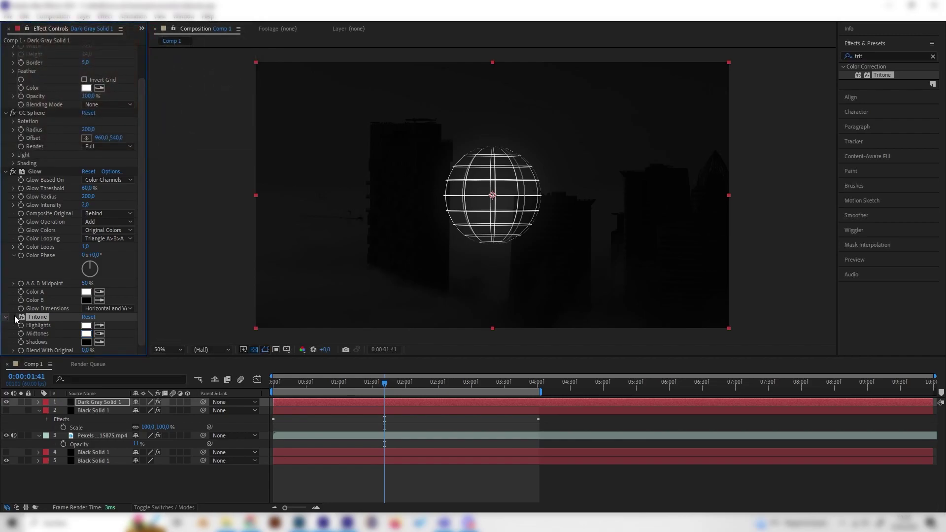
left_click(12, 317)
Step: Move Glow below Tritone in the effect stack and compare with Tritone toggled
left_click(6, 172)
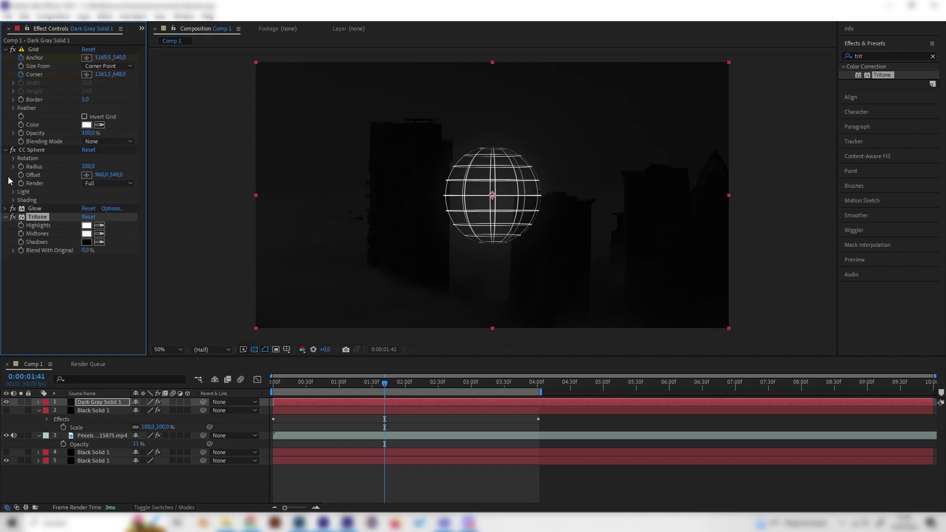
left_click_drag(35, 209, 38, 234)
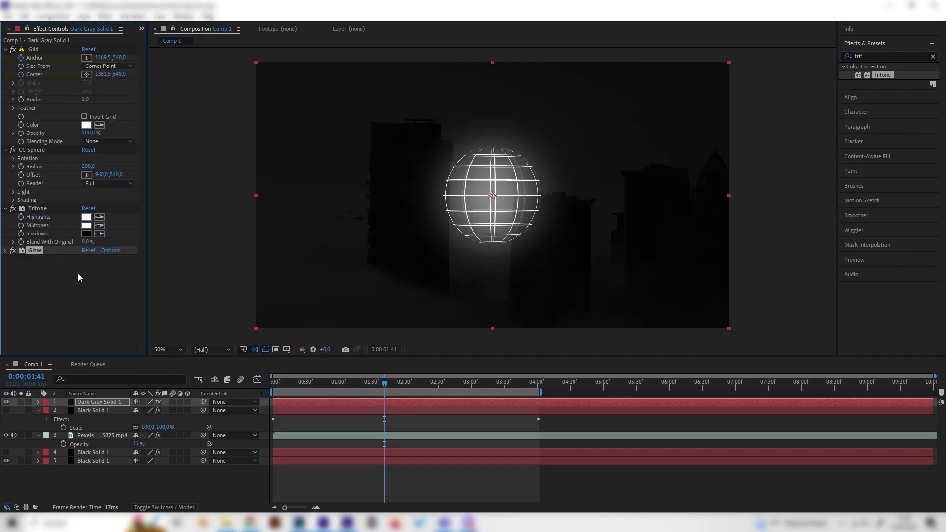
left_click(12, 209)
left_click(13, 209)
left_click(13, 209)
left_click(13, 208)
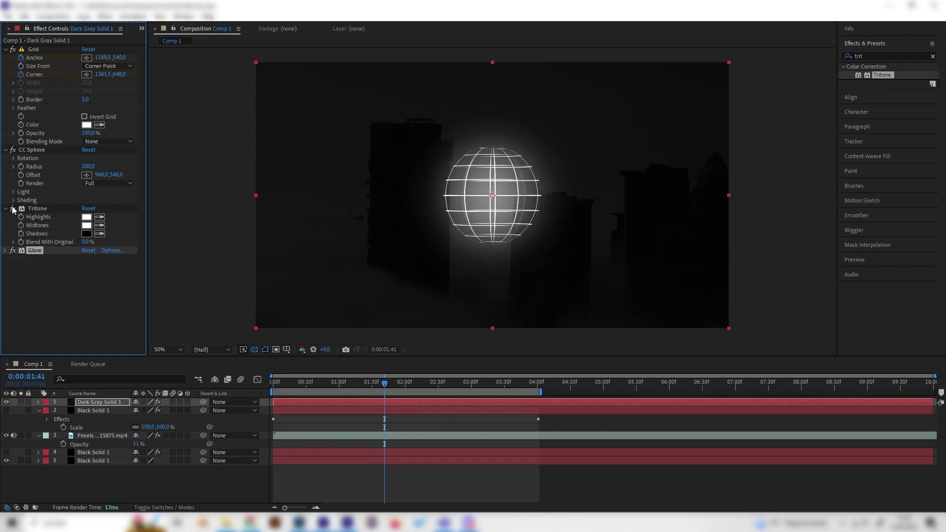
Step: Set Glow Intensity to 1 and Glow Radius to 250
left_click(6, 250)
scroll(75, 276, "down", 2)
left_click(86, 246)
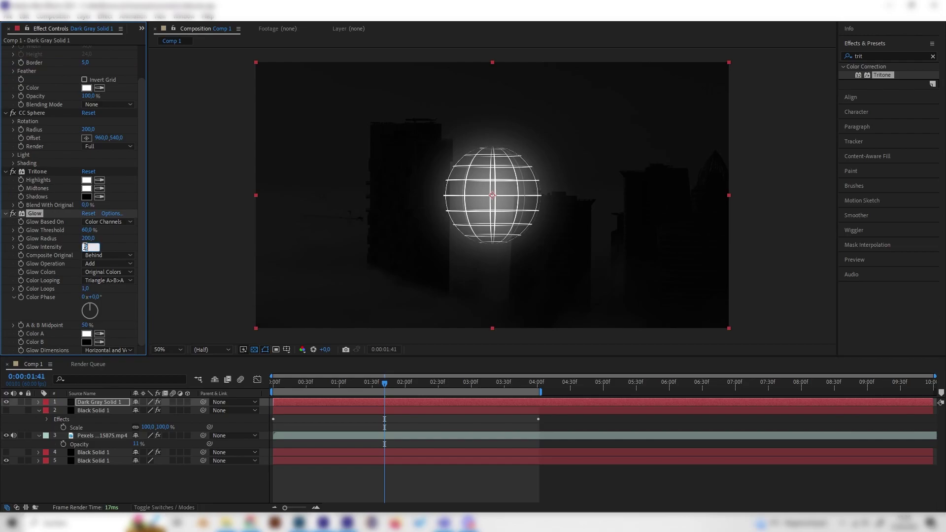
type("0")
key("Return")
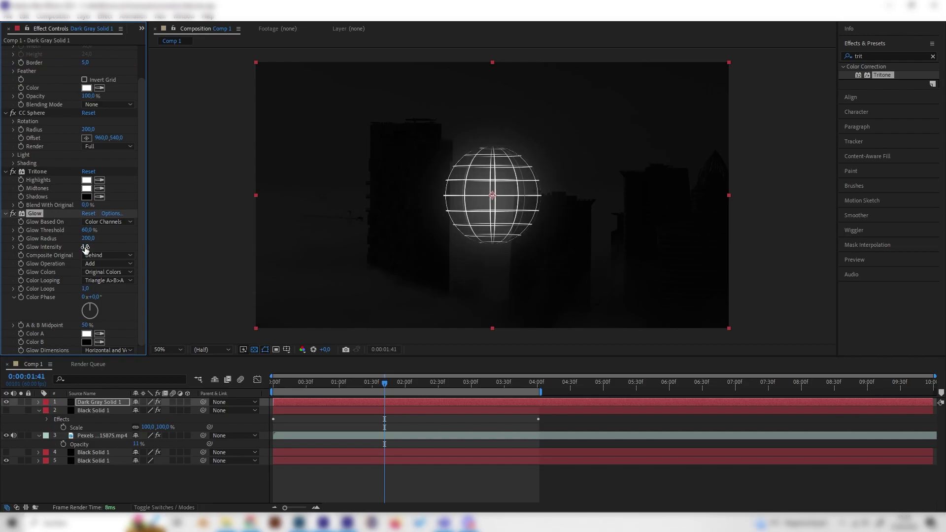
left_click(89, 238)
type("250")
key("Return")
left_click(86, 188)
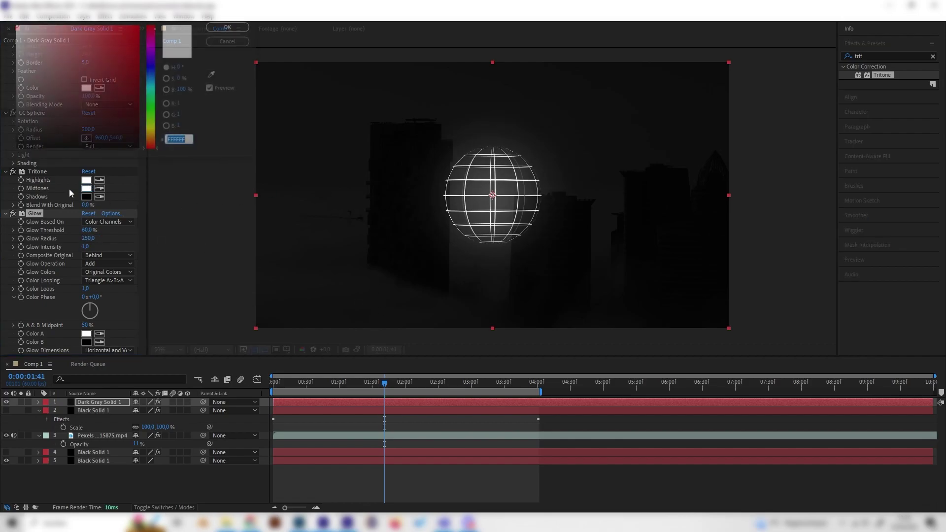
left_click(152, 78)
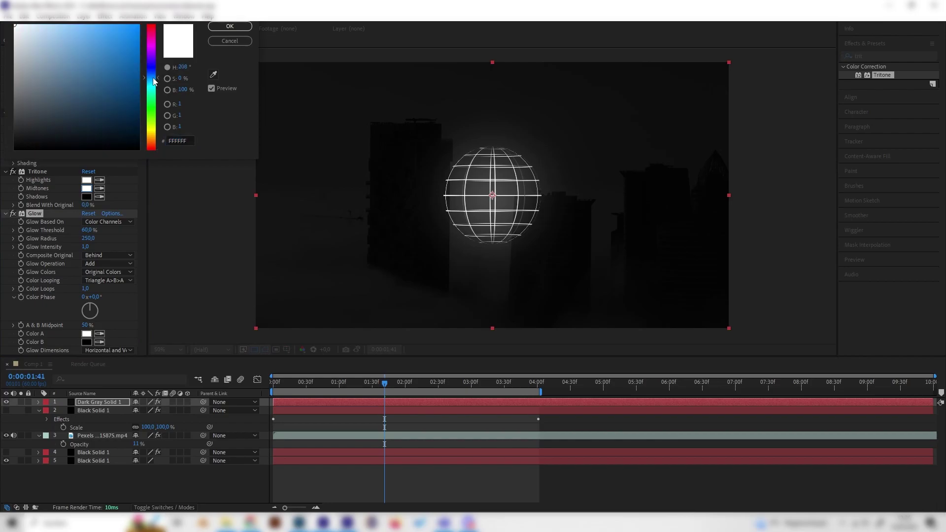
left_click(110, 24)
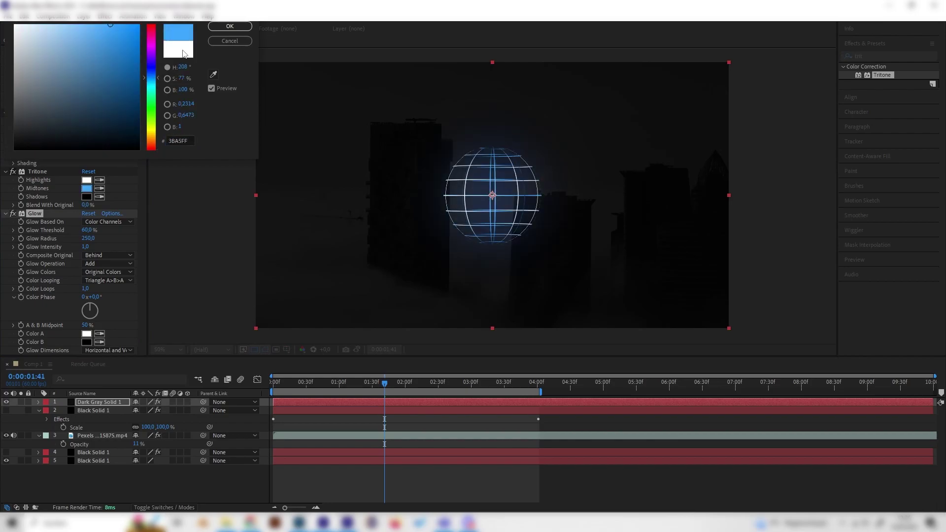
key("Escape")
left_click(87, 181)
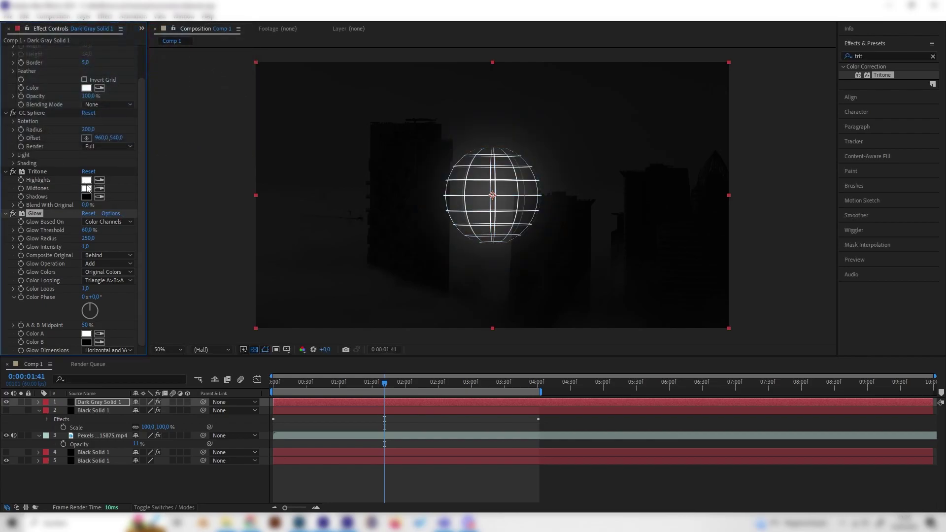
left_click(151, 81)
left_click(114, 24)
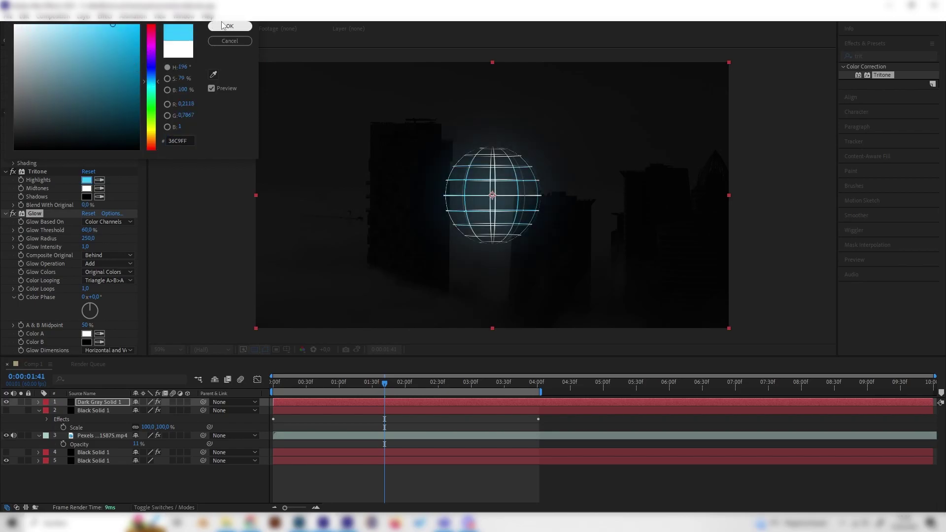
left_click(230, 26)
left_click(87, 188)
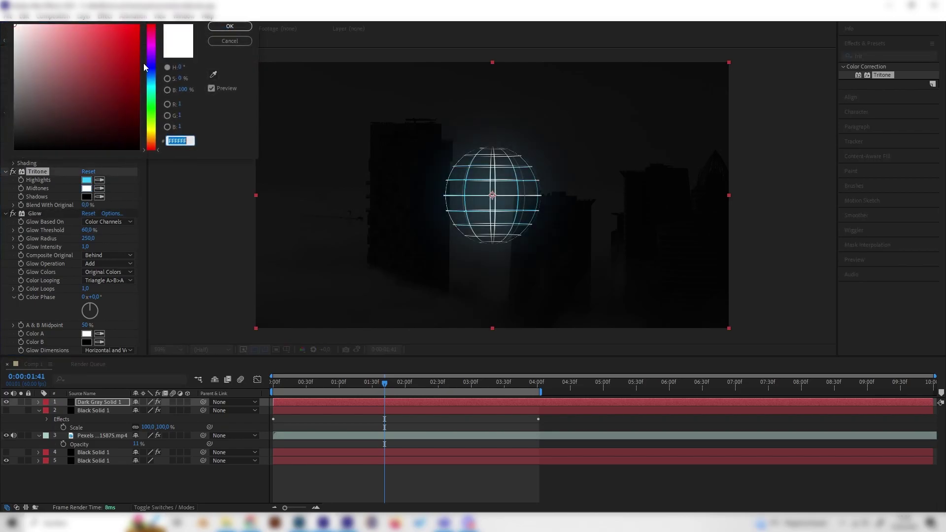
left_click(151, 83)
left_click(112, 24)
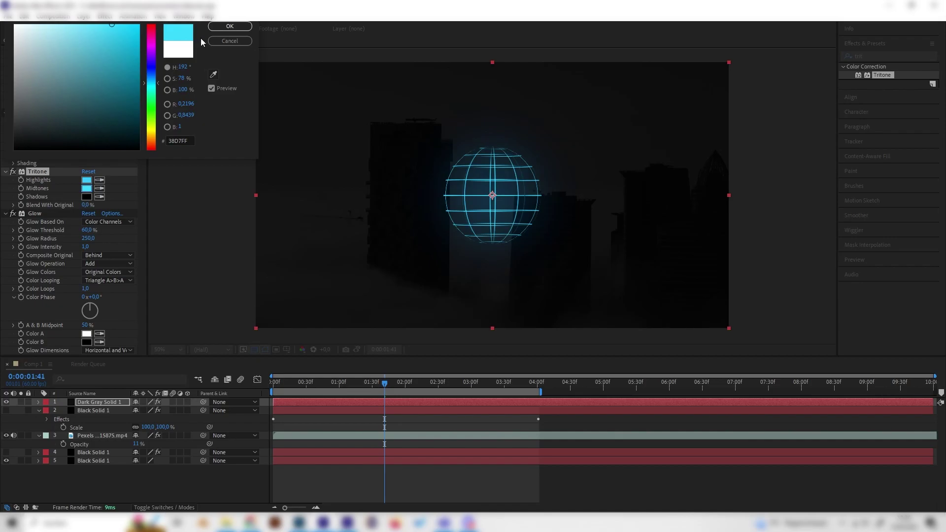
left_click(230, 41)
left_click(87, 180)
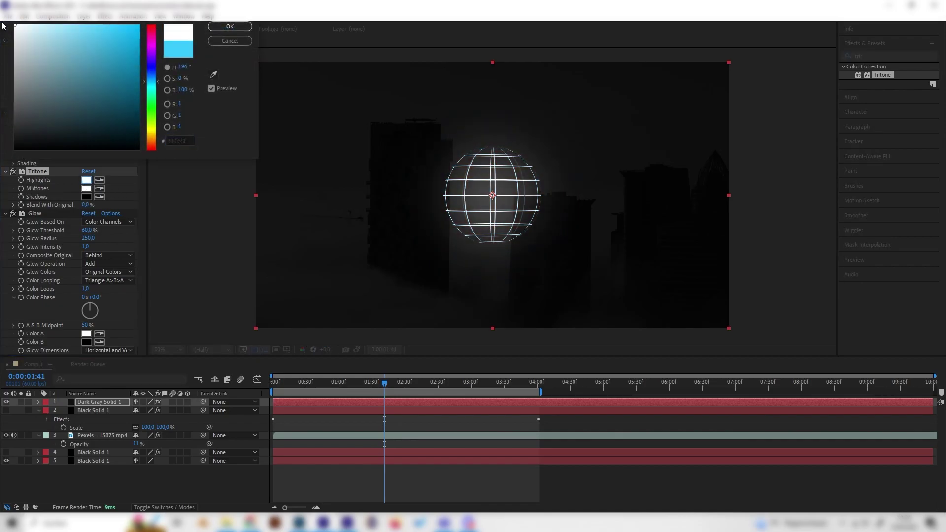
left_click(230, 26)
left_click(378, 382)
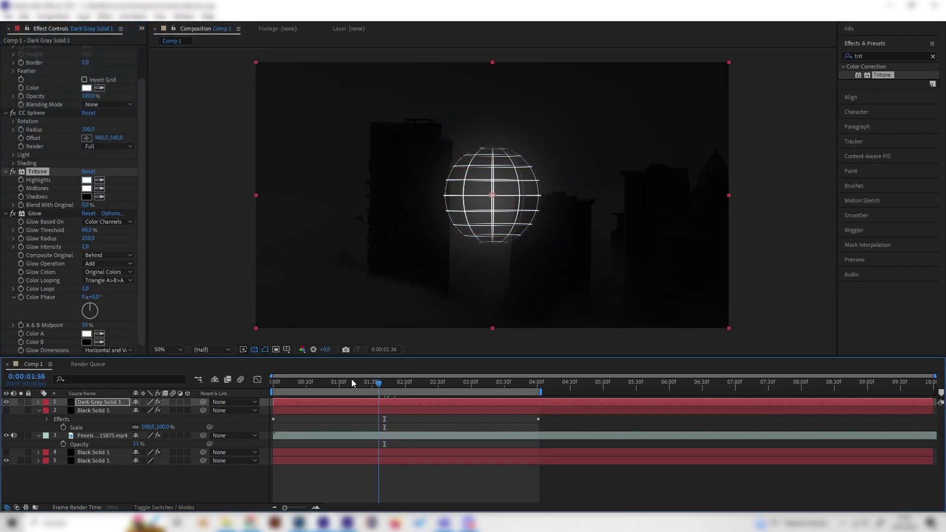
left_click_drag(352, 383, 450, 389)
scroll(52, 202, "up", 2)
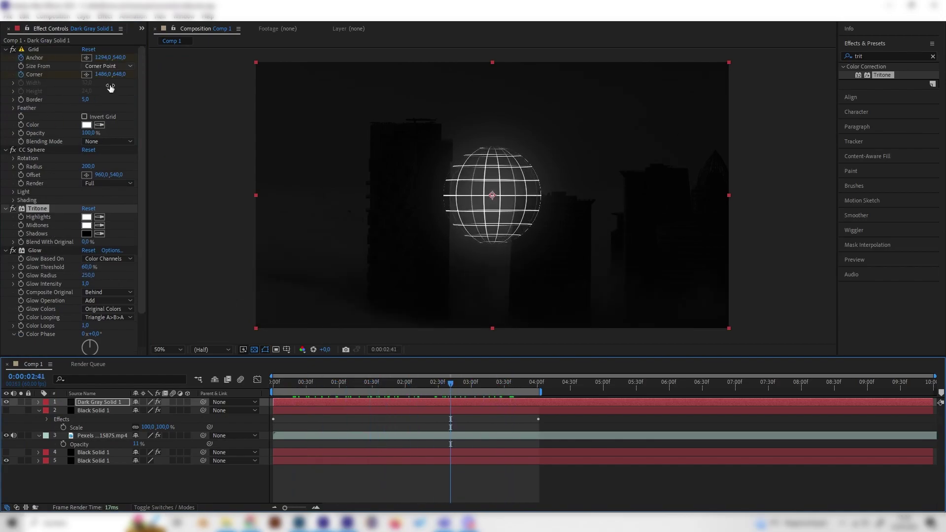
left_click(85, 99)
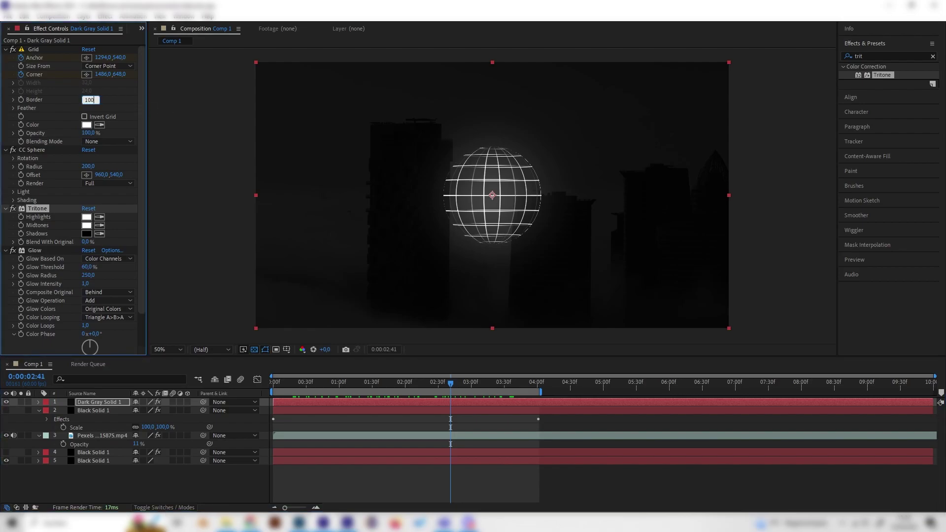
key("Return")
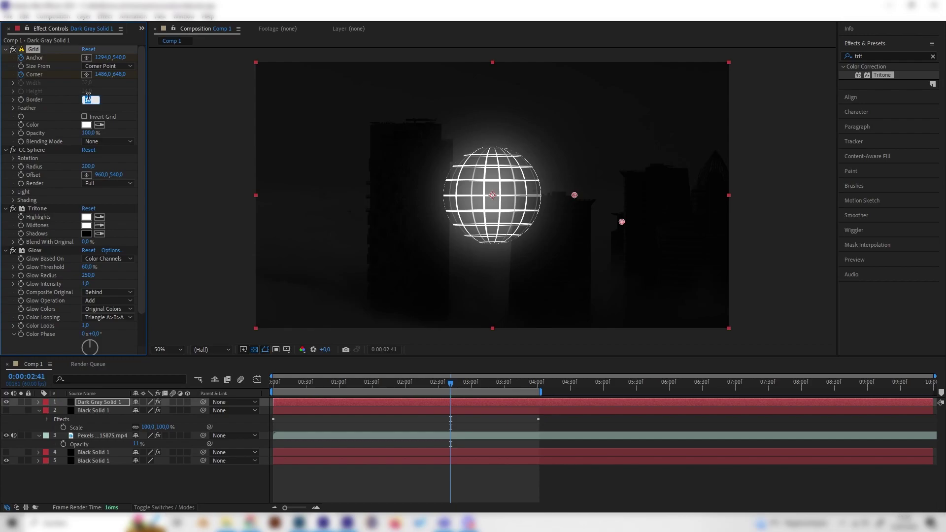
key("Return")
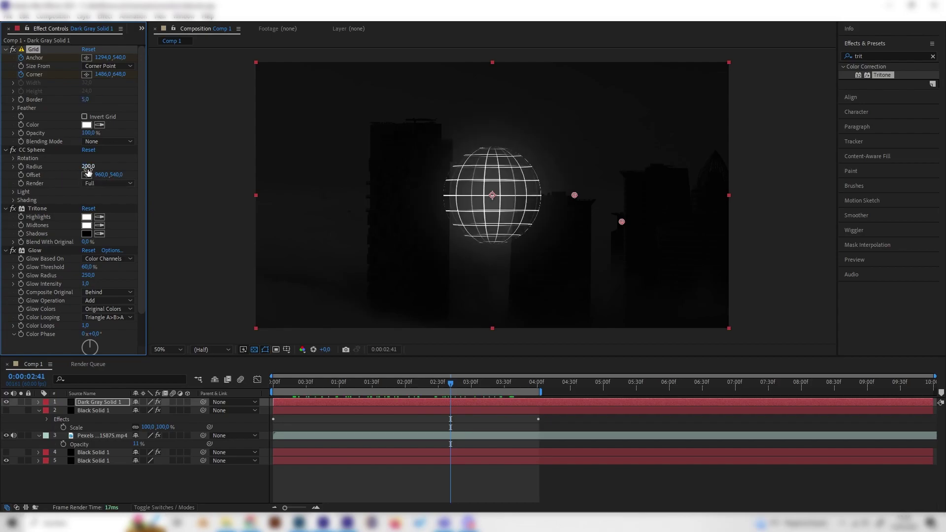
Step: Scrub CC Sphere Radius from 247 up to 348, then preview the enlarged globe
left_click_drag(91, 166, 112, 168)
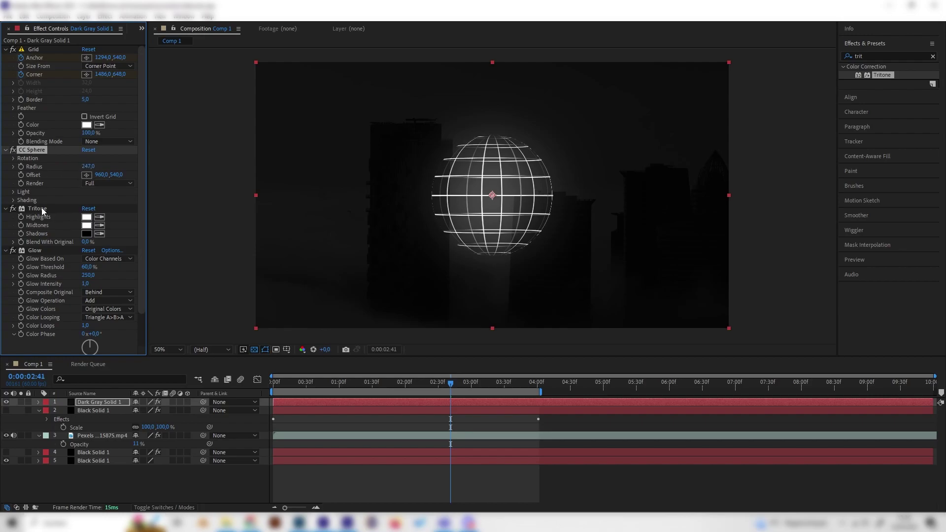
mouse_move(122, 169)
left_mouse_down()
mouse_move(172, 166)
mouse_move(140, 175)
left_mouse_up()
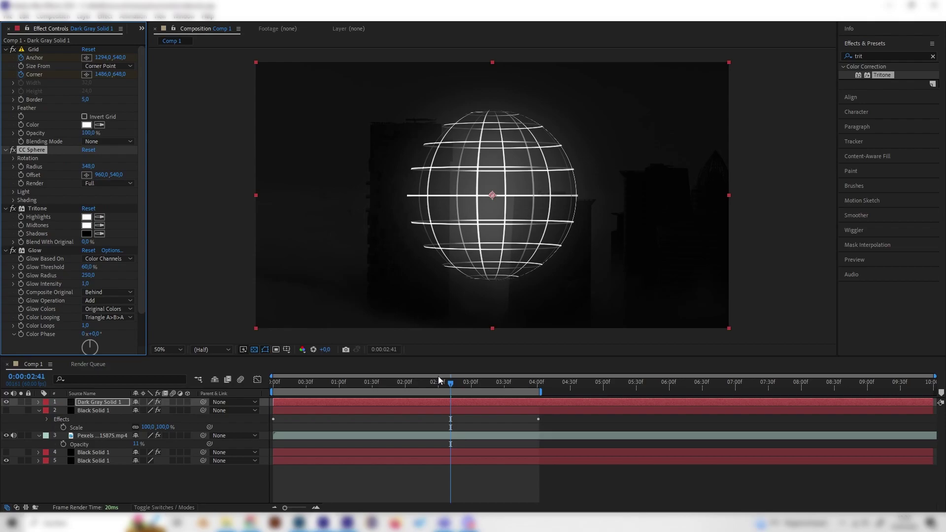
left_click_drag(438, 376, 477, 390)
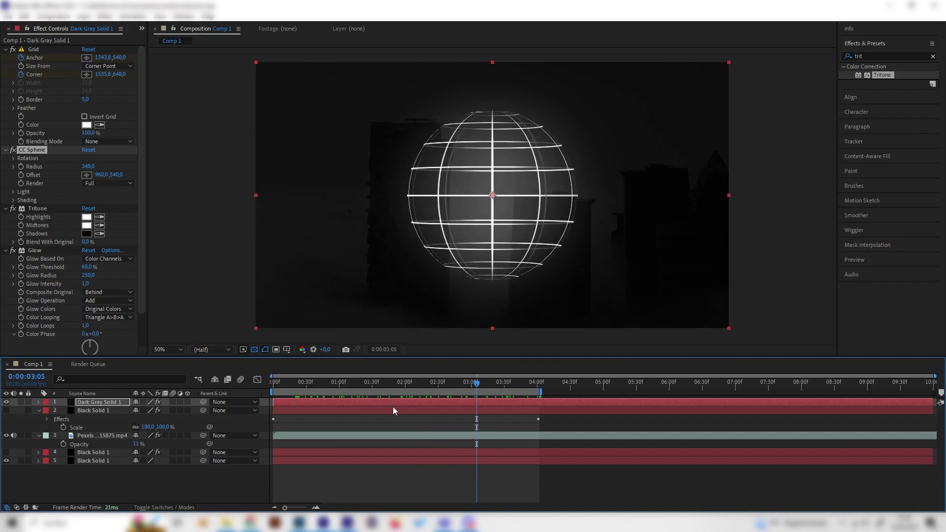